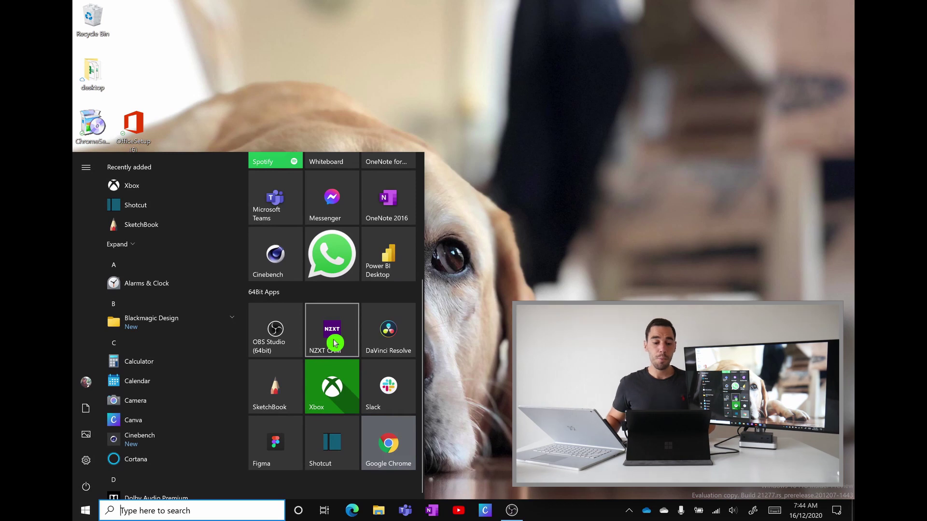
Step: Launch NZXT CAM, switch to PC Monitoring, and move the CPU/GPU stats overlay left
click(334, 342)
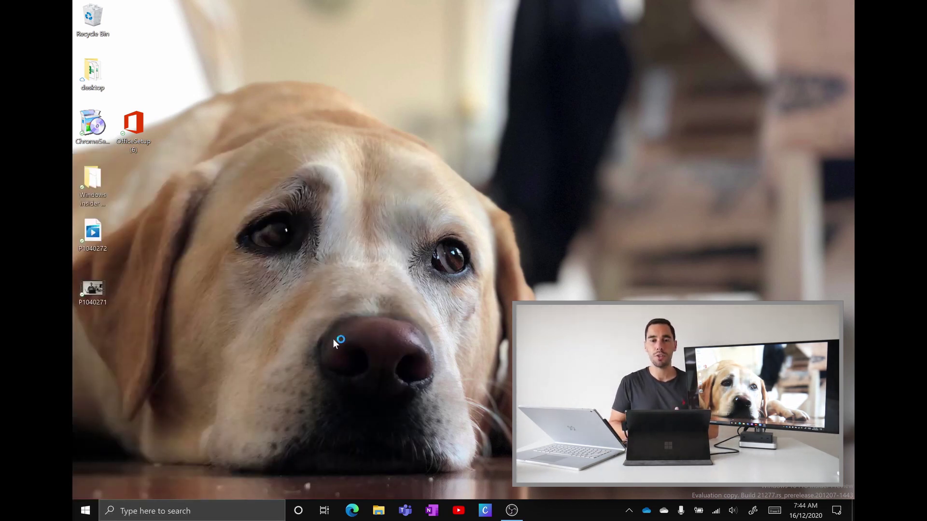
click(334, 342)
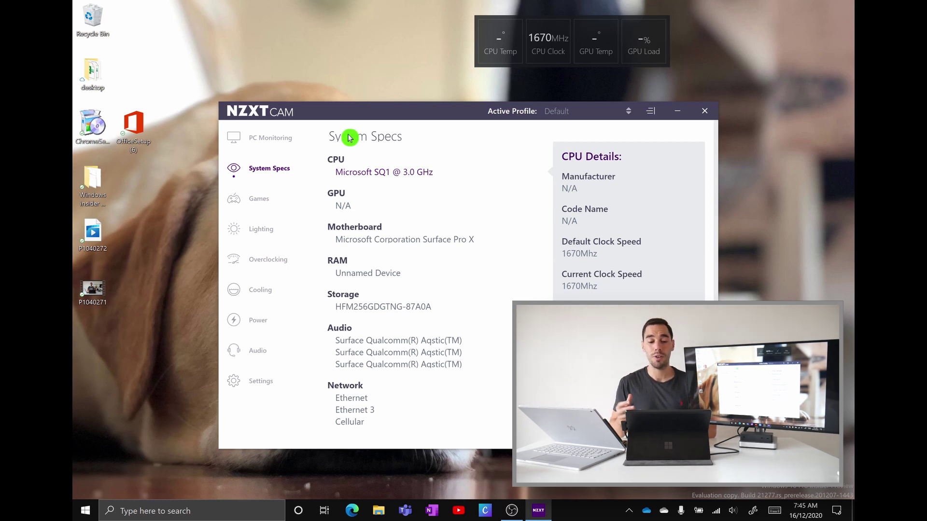
click(266, 141)
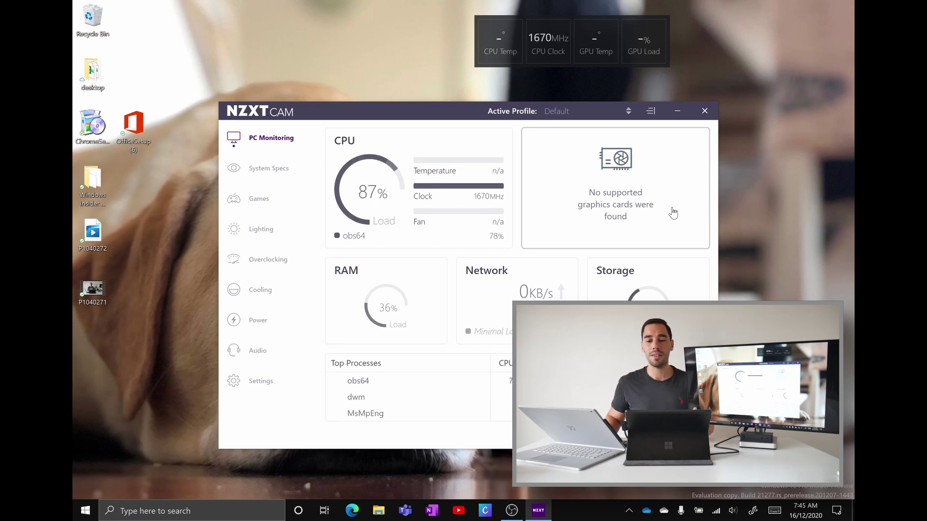
drag(586, 37, 540, 44)
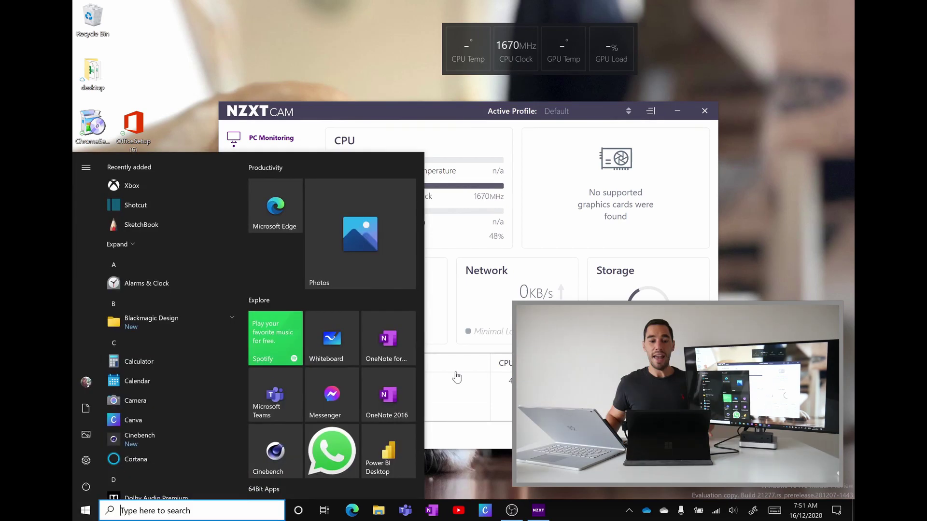
Step: Launch DaVinci Resolve 17 public beta and wait for the Unsupported GPU Processing Mode warning
scroll(318, 328, down, 3)
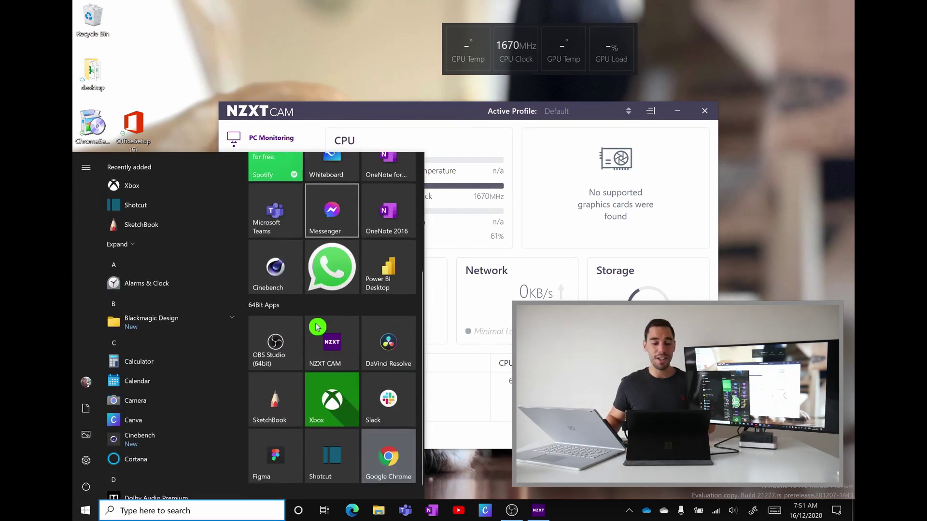
click(382, 331)
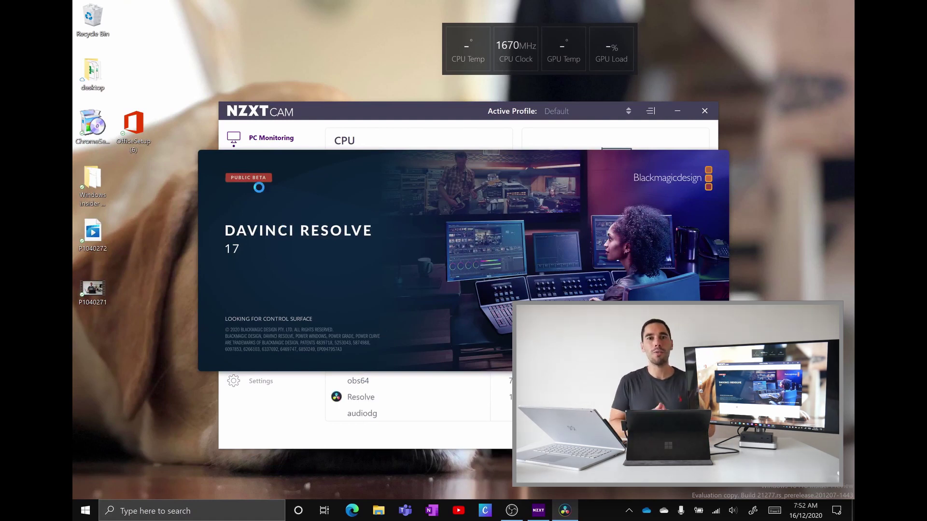
click(261, 191)
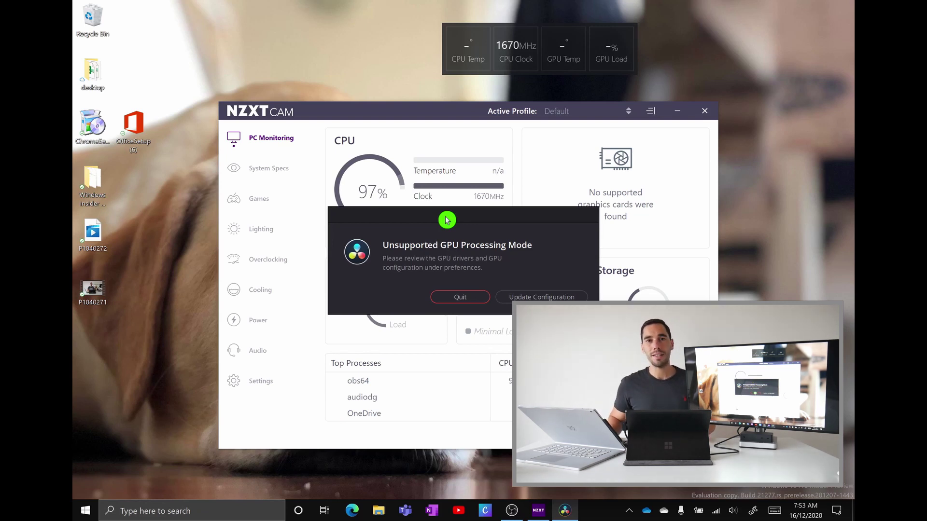
Step: Dismiss the GPU warning and inspect Memory and GPU, which lists the Qualcomm Adreno 680 as unsupported
click(458, 297)
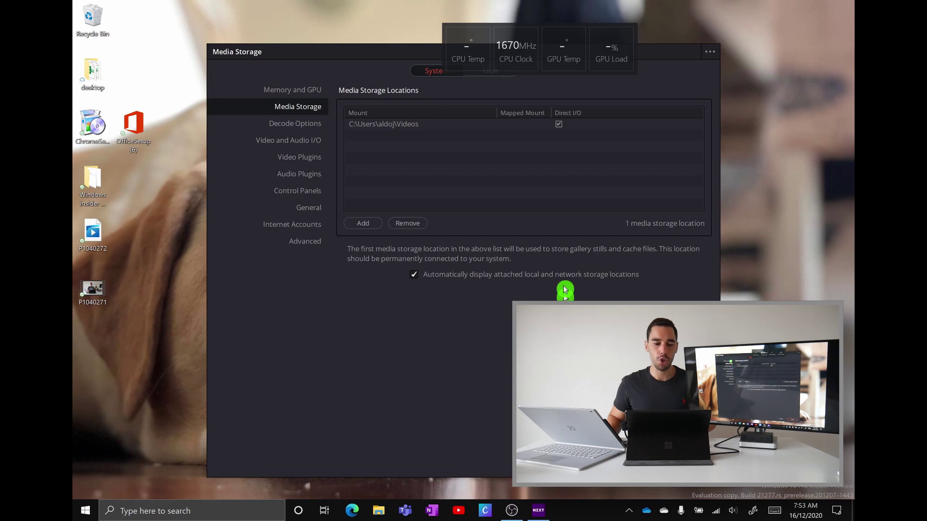
click(437, 76)
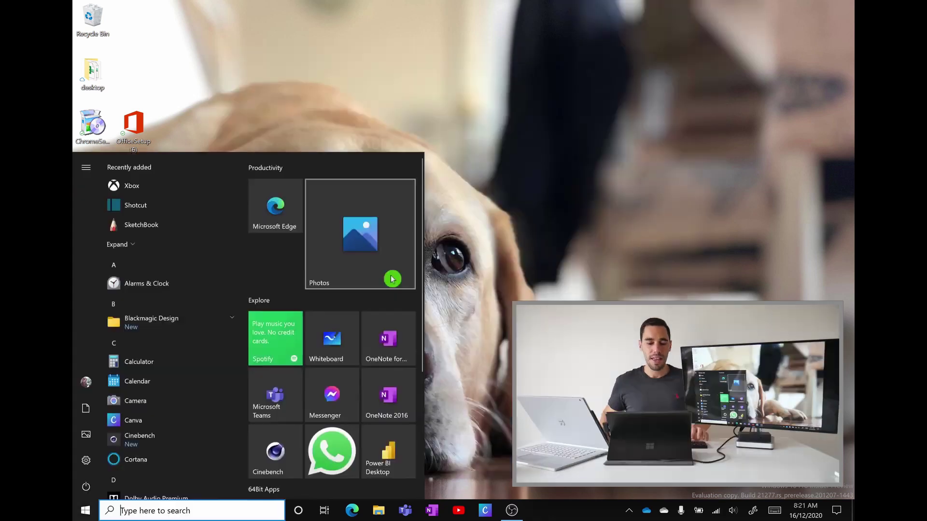
scroll(390, 275, down, 3)
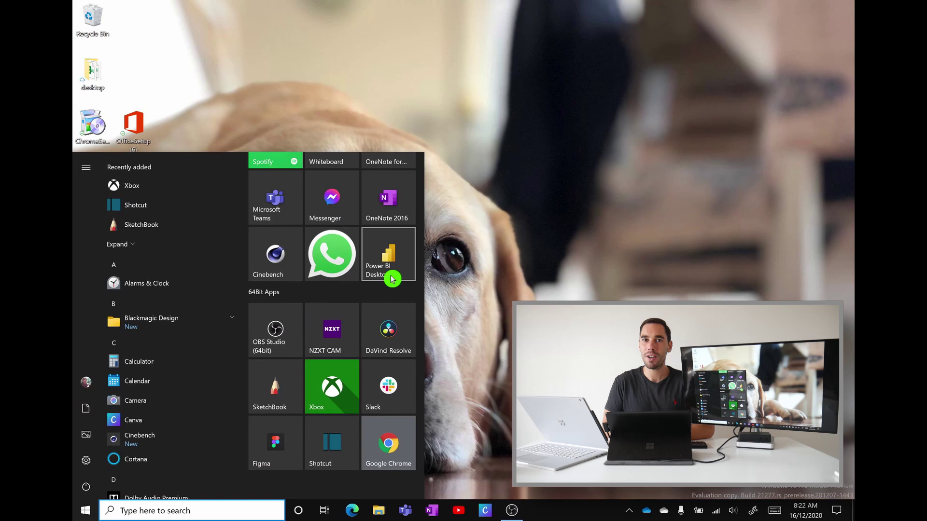
Step: Launch Autodesk SketchBook past the video-driver warning and open its File menu
click(296, 387)
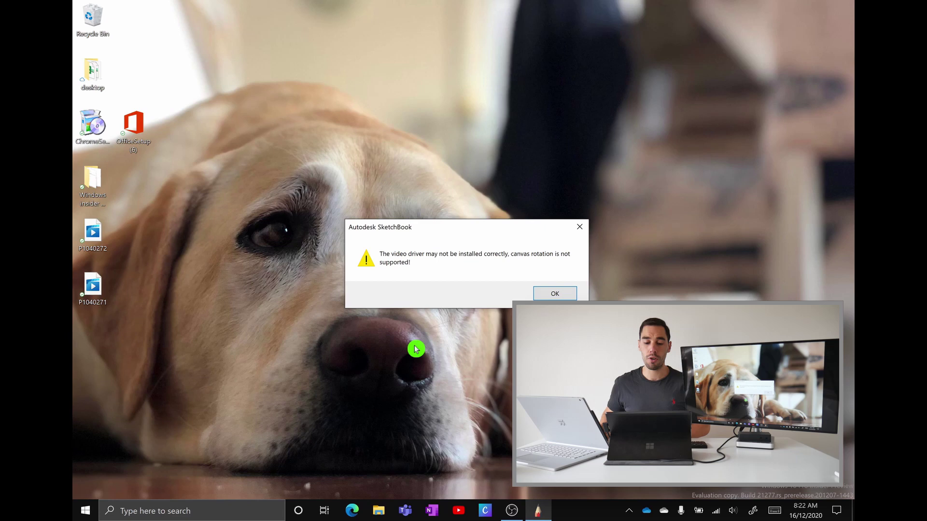
click(555, 294)
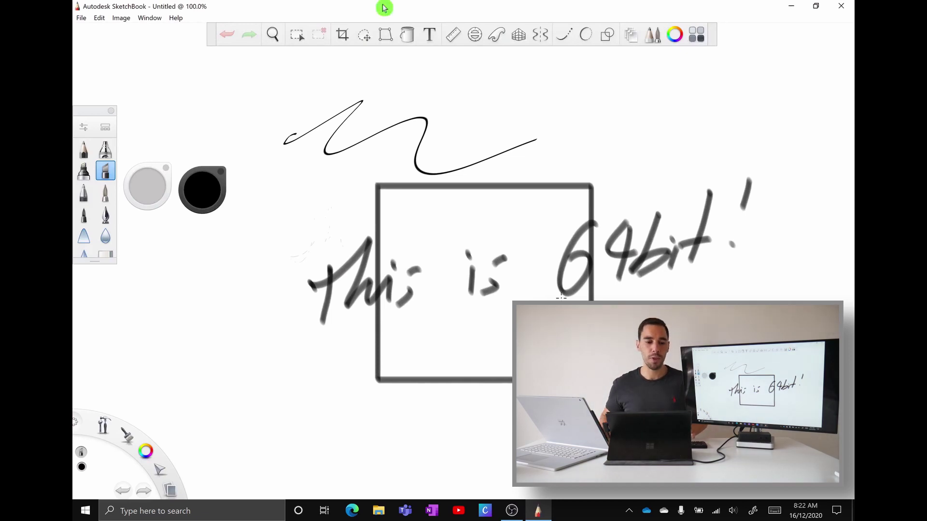
click(81, 18)
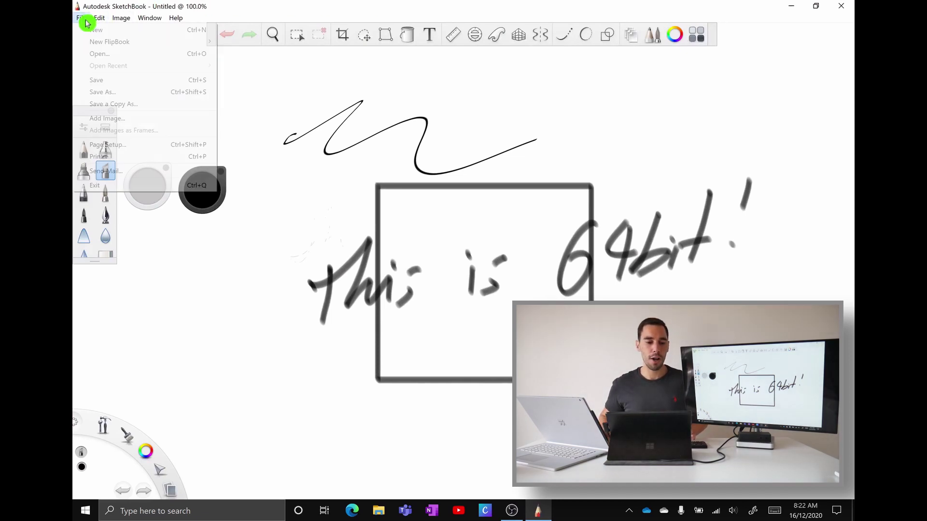
Step: On a new blank canvas, handwrite 'This is a Pro X' with the pen
click(138, 31)
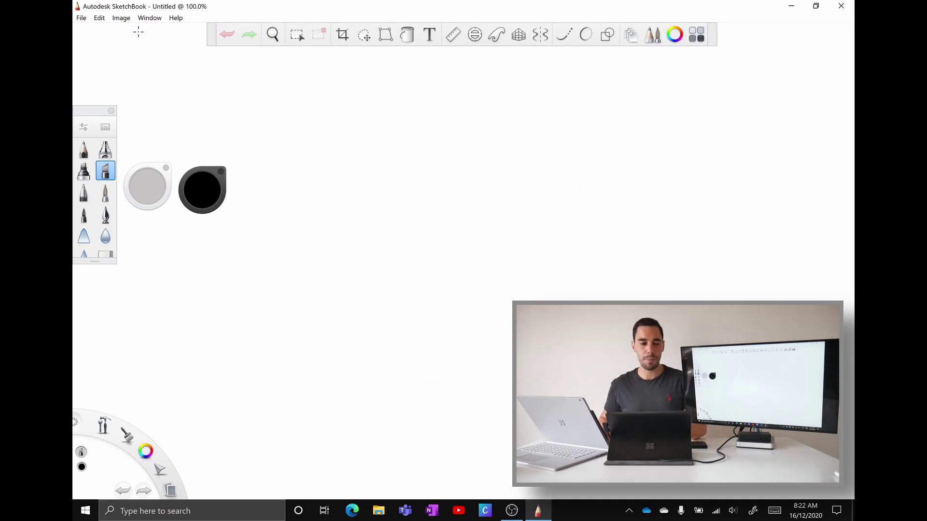
key(super+w)
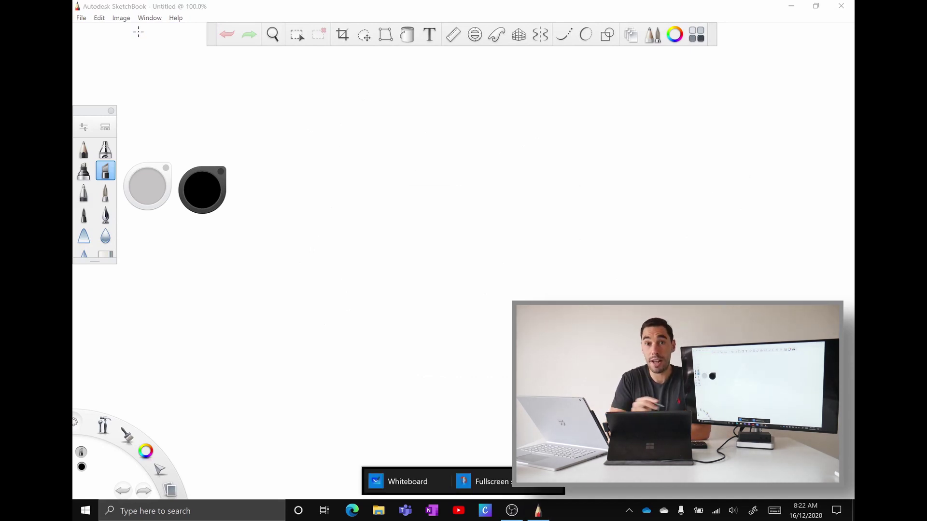
mouse_move(299, 100)
mouse_down()
mouse_move(271, 144)
mouse_move(362, 153)
mouse_up()
click(346, 127)
drag(416, 129, 424, 147)
click(418, 122)
drag(449, 124, 426, 147)
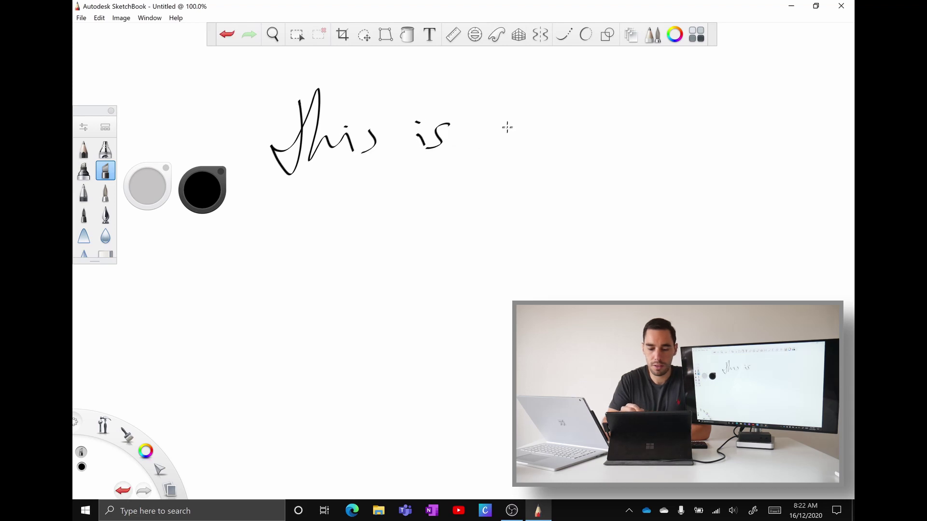
mouse_move(512, 123)
mouse_down()
mouse_move(506, 140)
mouse_move(535, 137)
mouse_up()
drag(593, 98, 593, 143)
drag(582, 109, 607, 137)
drag(611, 118, 620, 131)
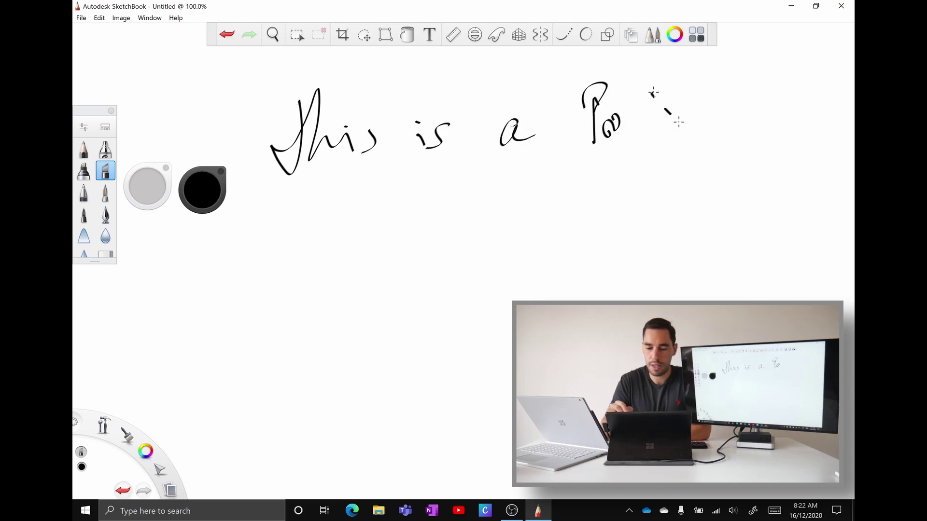
drag(652, 92, 683, 128)
drag(694, 87, 635, 155)
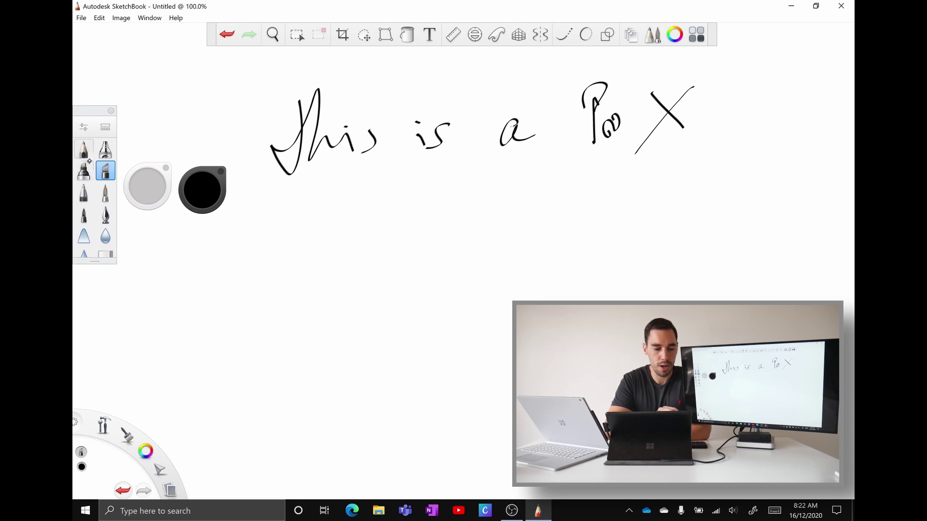
Step: With a thicker grey brush, draw a wavy line and write 'hello' below the text
click(84, 170)
mouse_move(251, 244)
mouse_down()
mouse_move(284, 221)
mouse_move(617, 195)
mouse_up()
mouse_move(287, 333)
mouse_down()
mouse_move(459, 319)
mouse_move(541, 291)
mouse_up()
Step: Draw a circle on the canvas with the ellipse shape tool
click(607, 34)
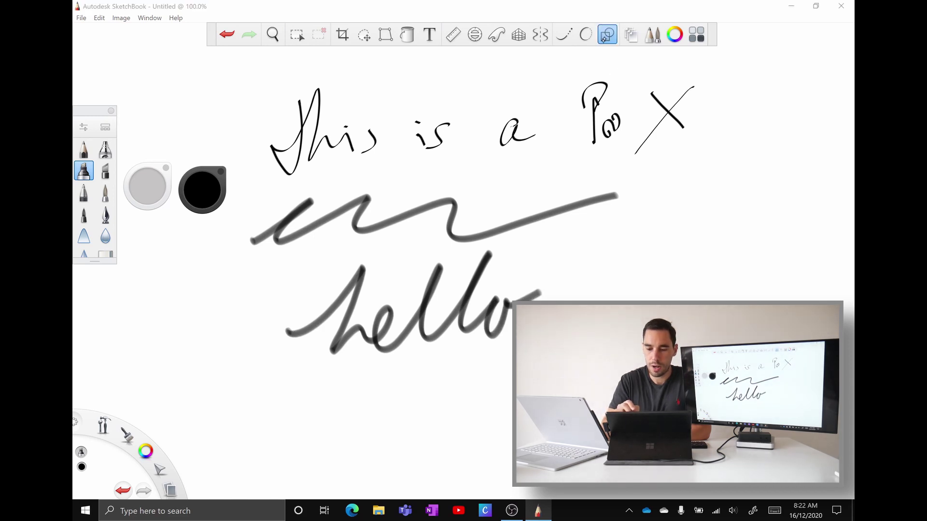
click(473, 57)
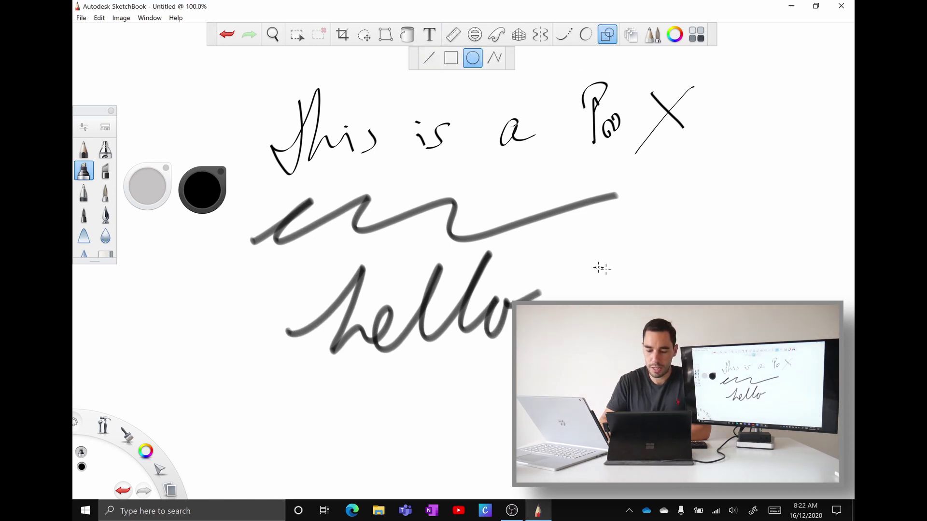
drag(600, 267, 599, 268)
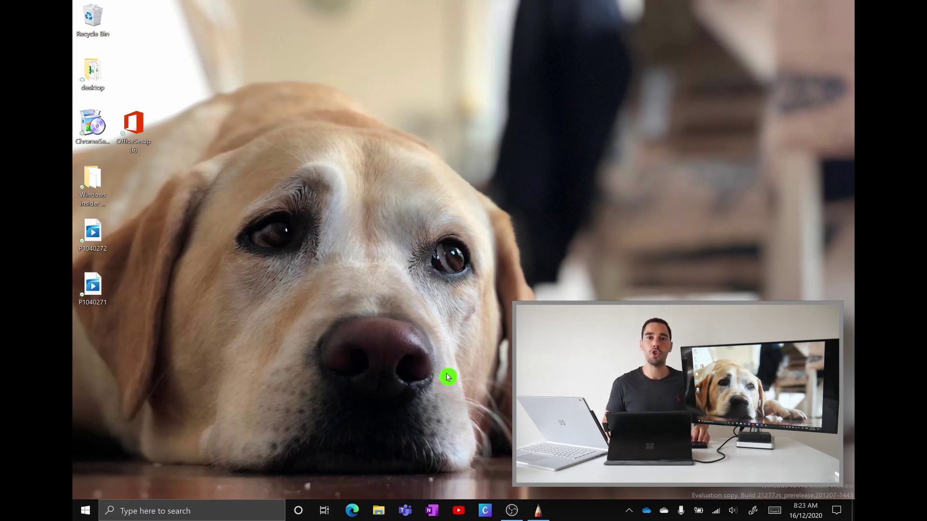
Step: Launch the Xbox app from the Start tiles twice; it only reaches its splash screen
key(super)
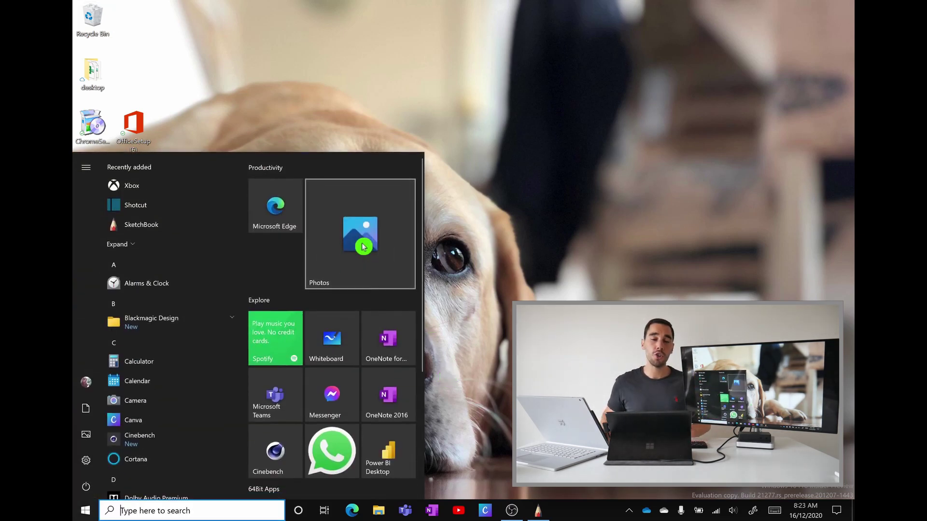
scroll(364, 246, down, 3)
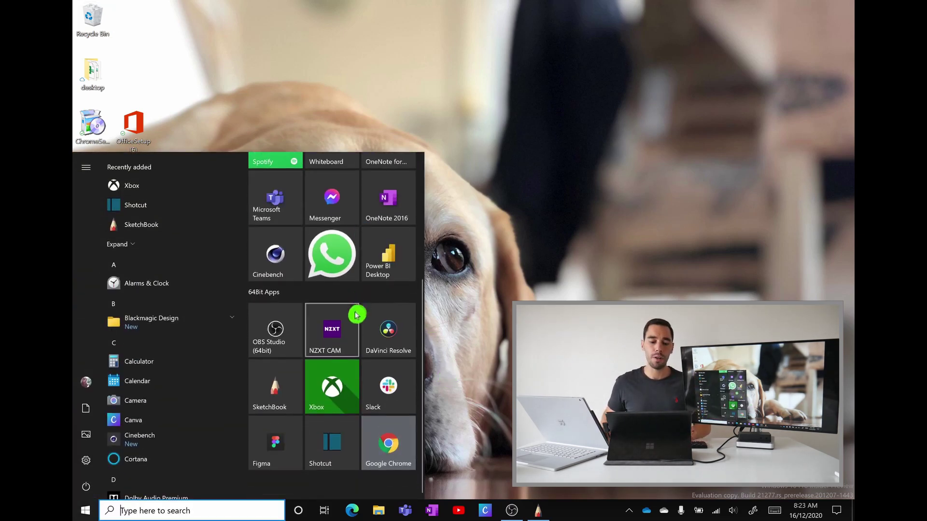
click(345, 399)
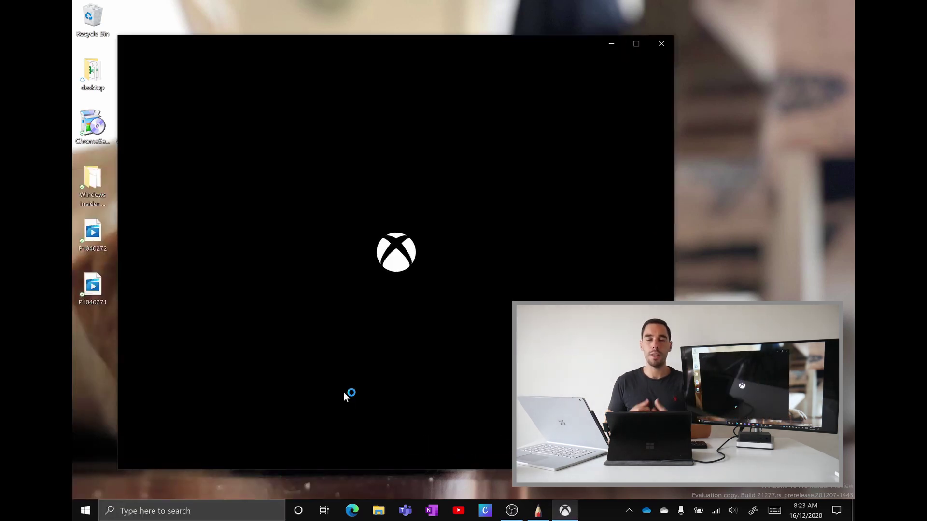
click(345, 396)
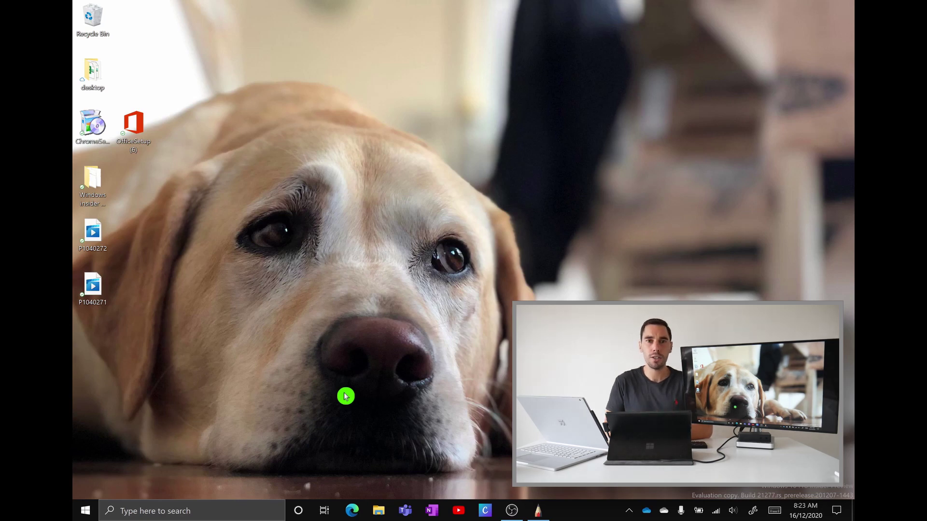
key(super)
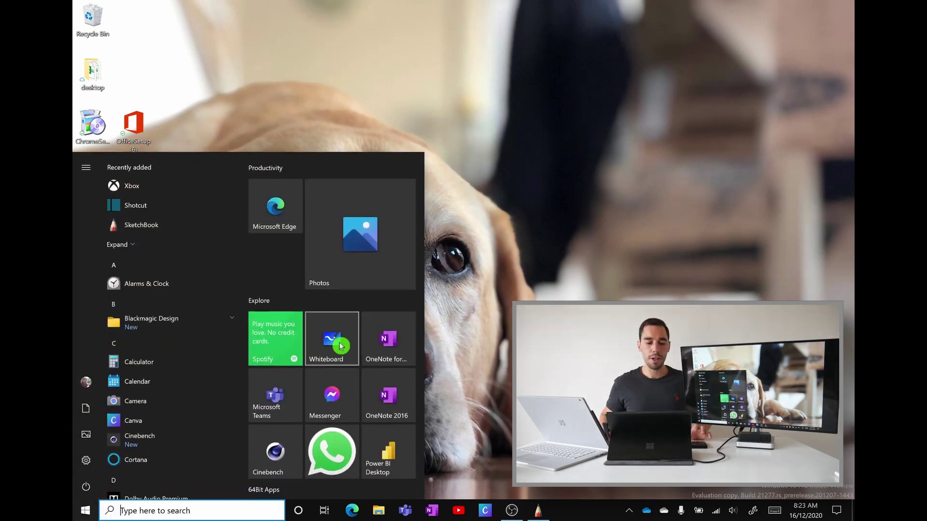
scroll(346, 394, down, 3)
click(340, 382)
click(339, 383)
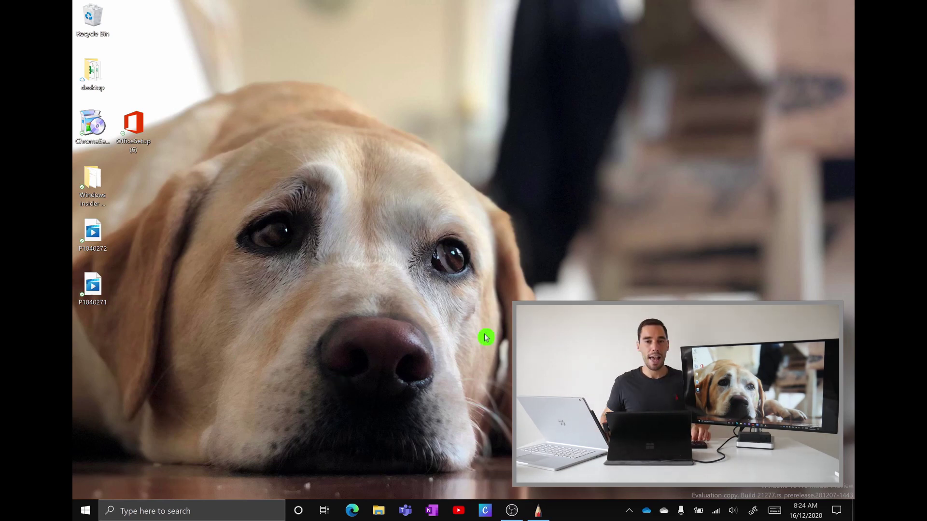
Step: Launch Slack from the 64Bit Apps group, opening #testing-64bit-emulation in Slack Test
key(super)
scroll(352, 282, down, 5)
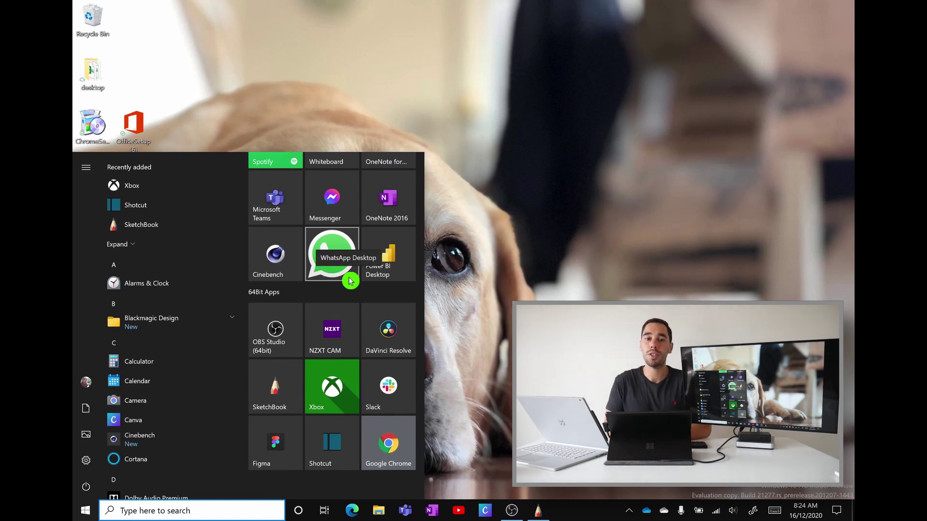
drag(350, 281, 401, 388)
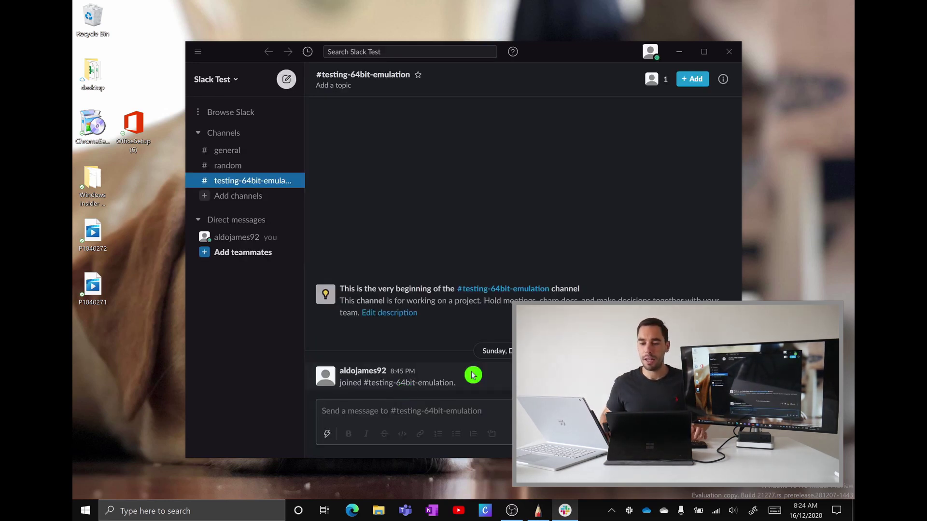
Step: Maximize the Slack window and open the #general channel
click(709, 54)
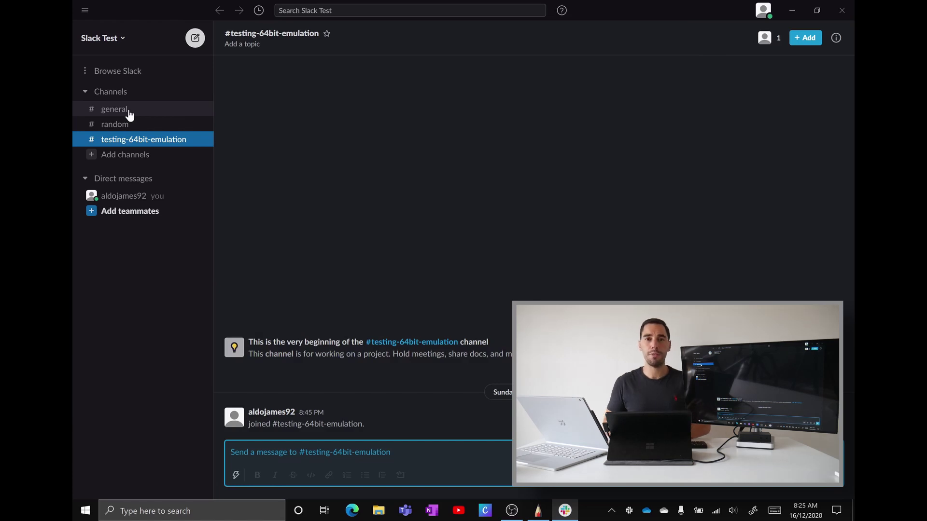
click(128, 111)
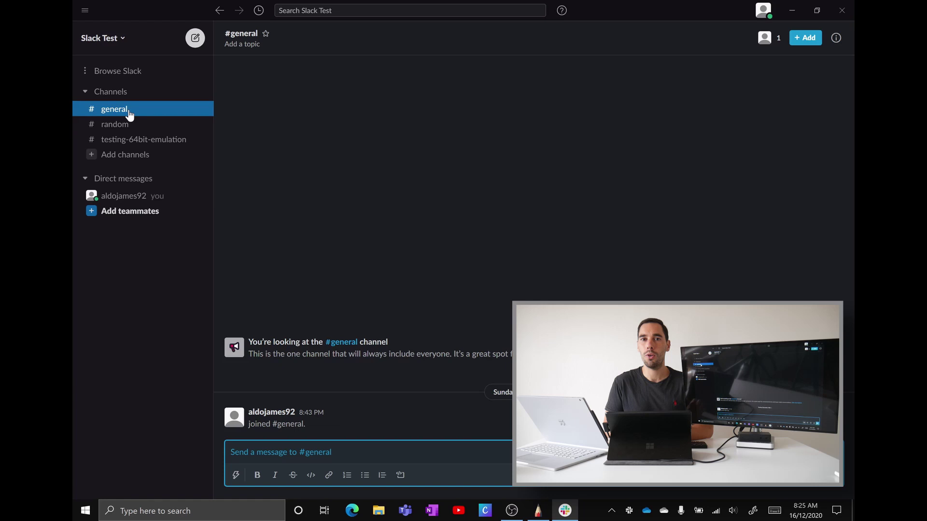
Step: Try launching Figma twice from 64Bit Apps, then reopen Start at the Shotcut tile
key(super)
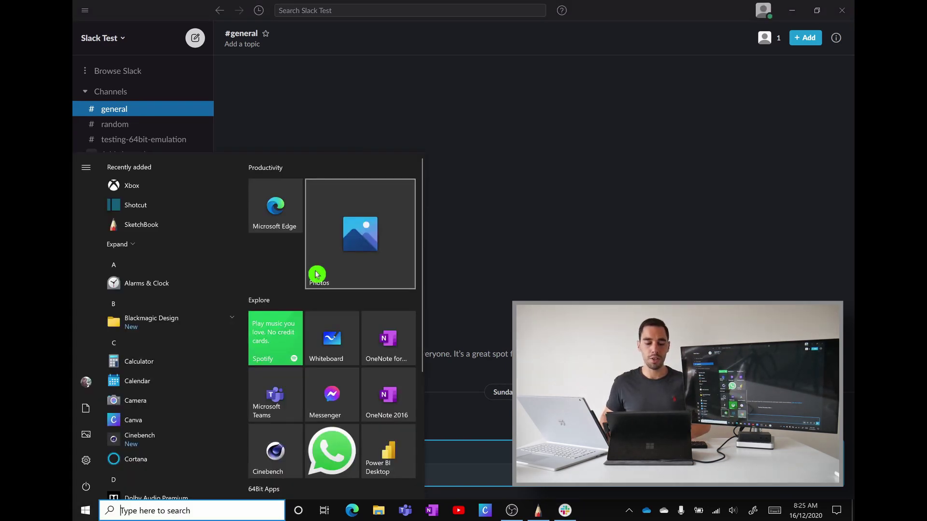
scroll(281, 442, down, 4)
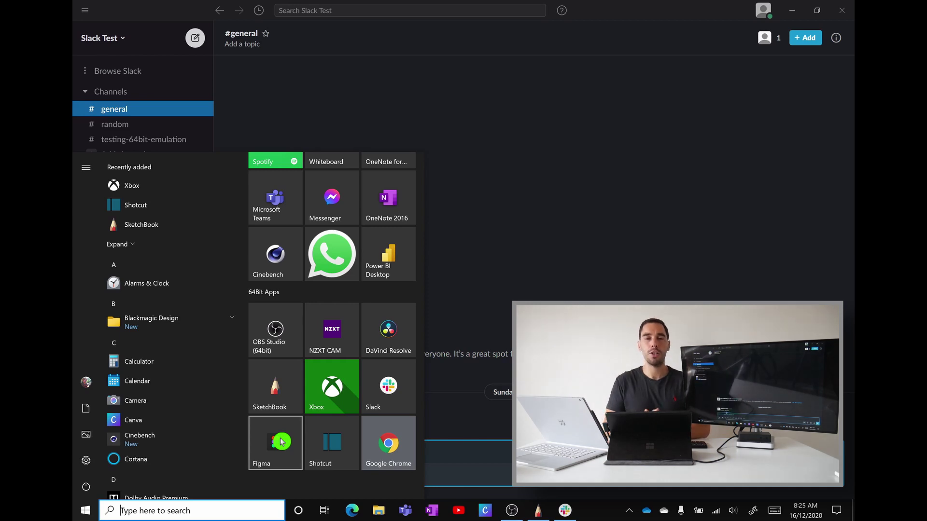
click(282, 442)
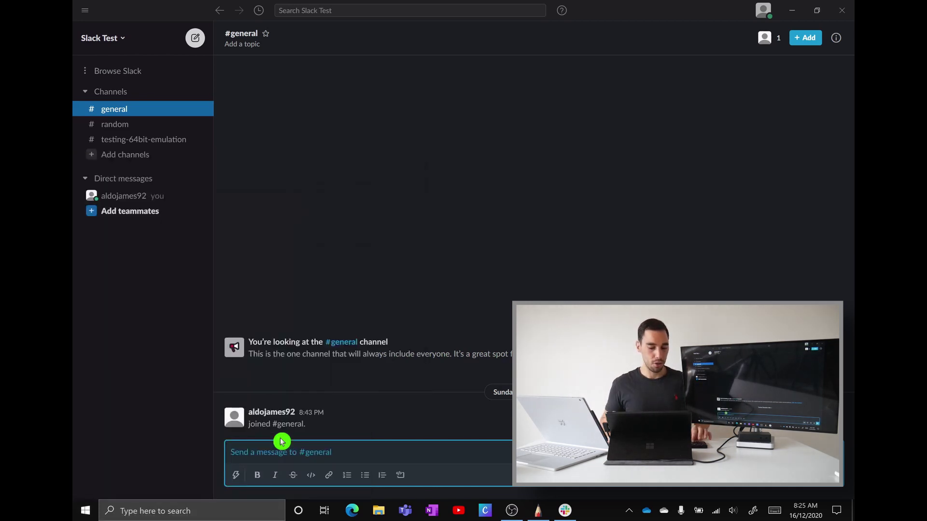
key(super)
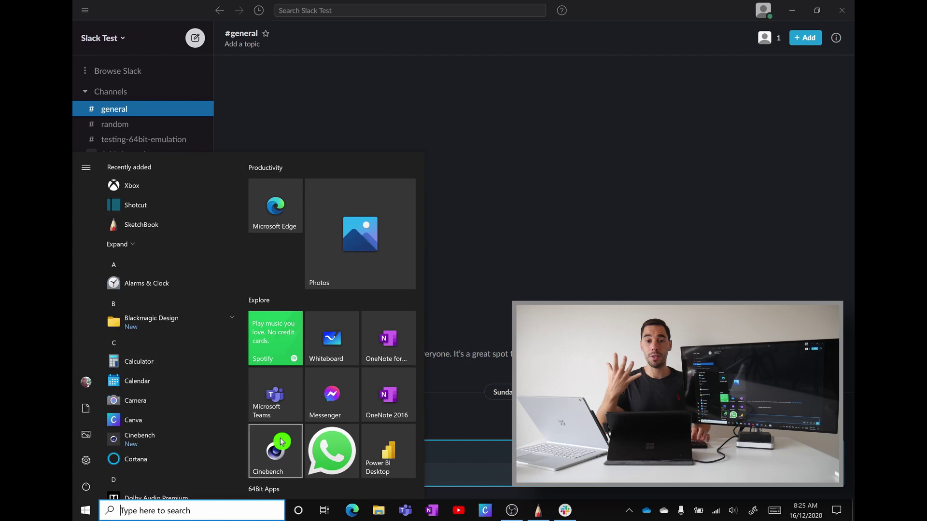
scroll(281, 442, down, 5)
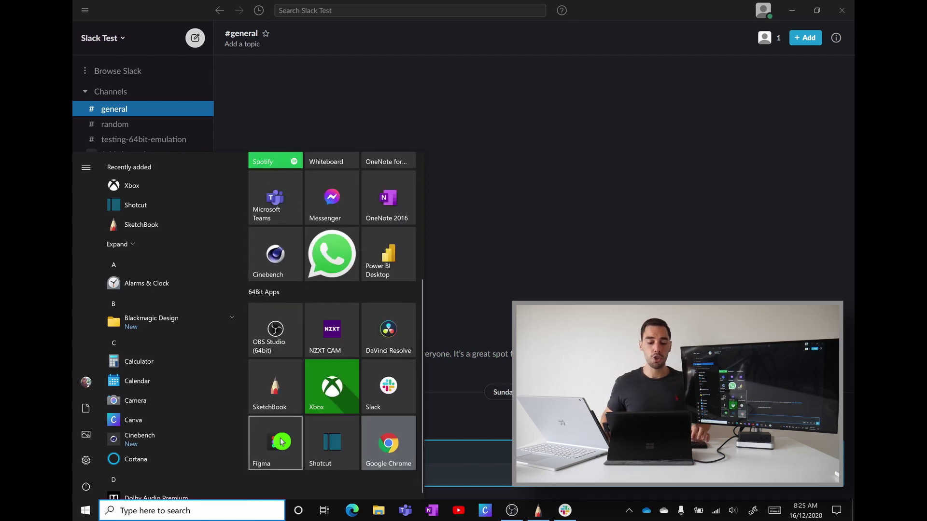
click(281, 442)
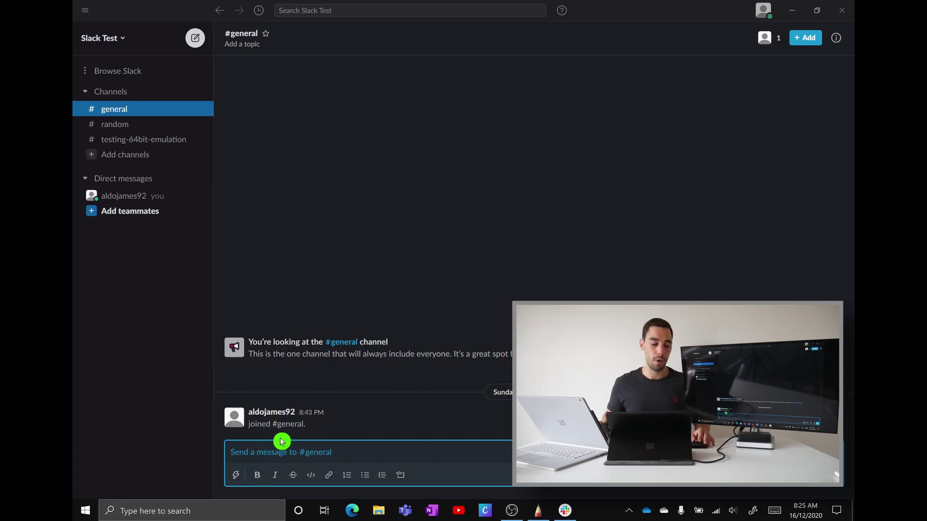
key(super)
scroll(338, 387, down, 5)
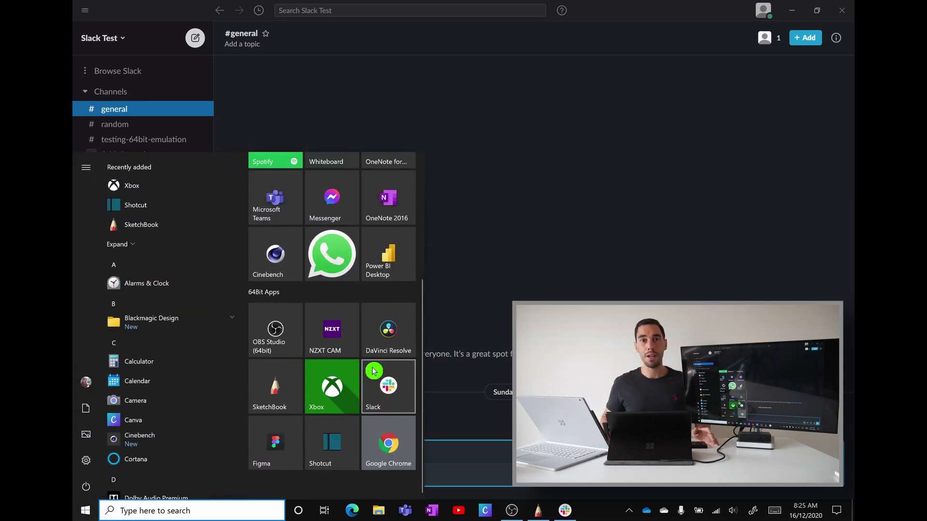
Step: Launch Shotcut, opening an untitled project with P1040272.MP4 on the timeline
click(340, 435)
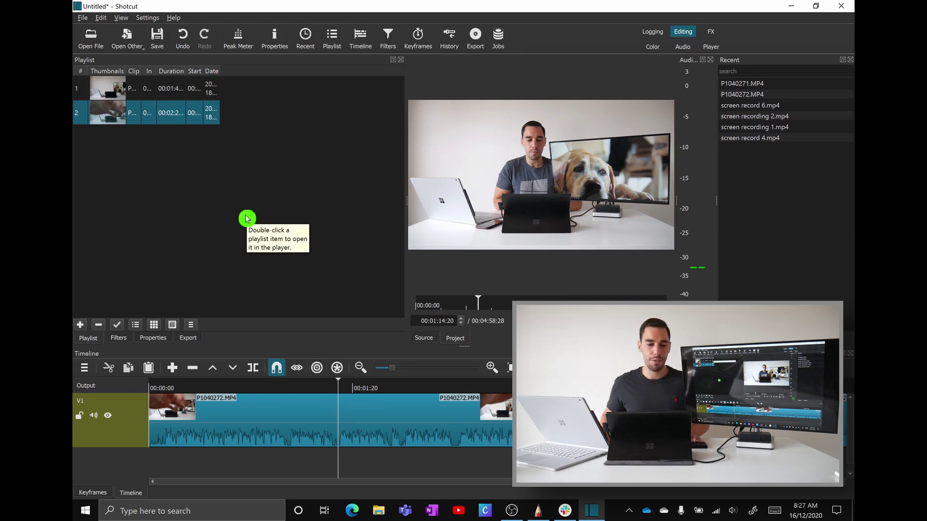
Step: Give the first clip a 00:00:02:32 video fade-in, then overlap the clips into a Dissolve transition
click(388, 35)
click(209, 424)
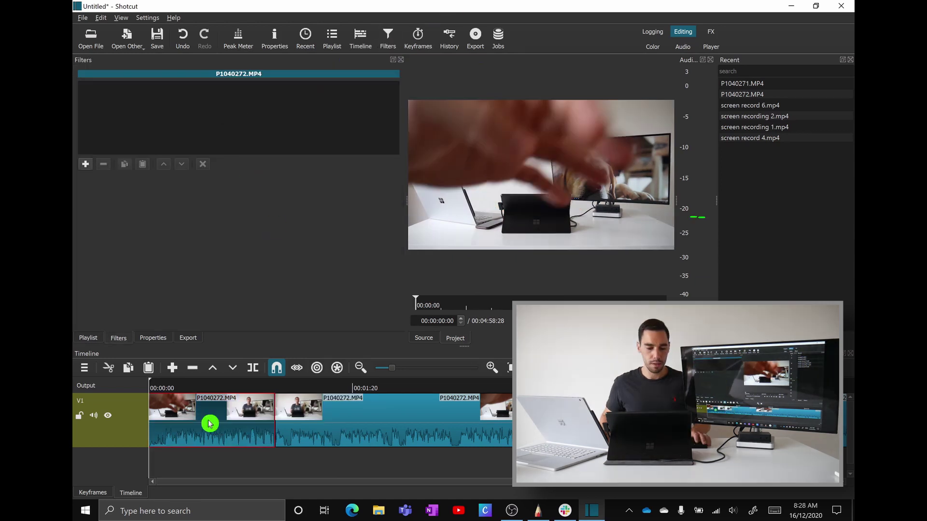
click(85, 164)
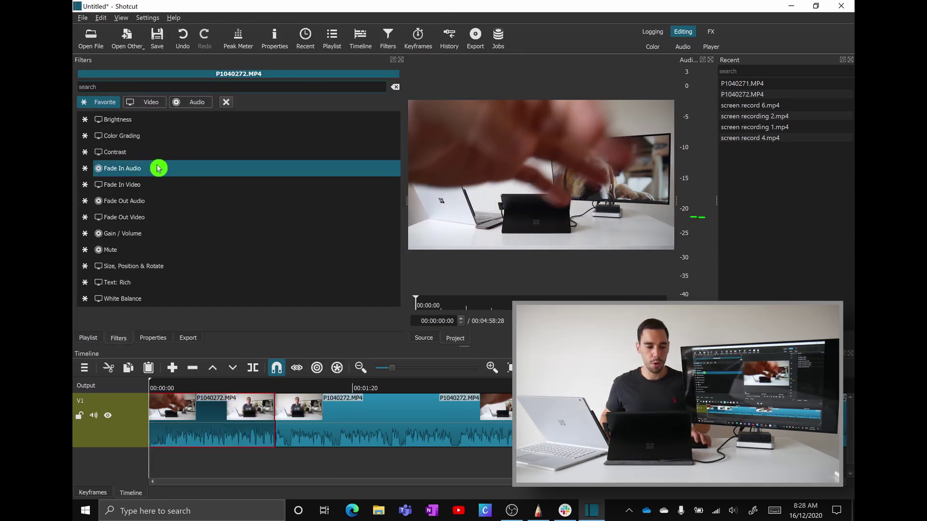
click(180, 184)
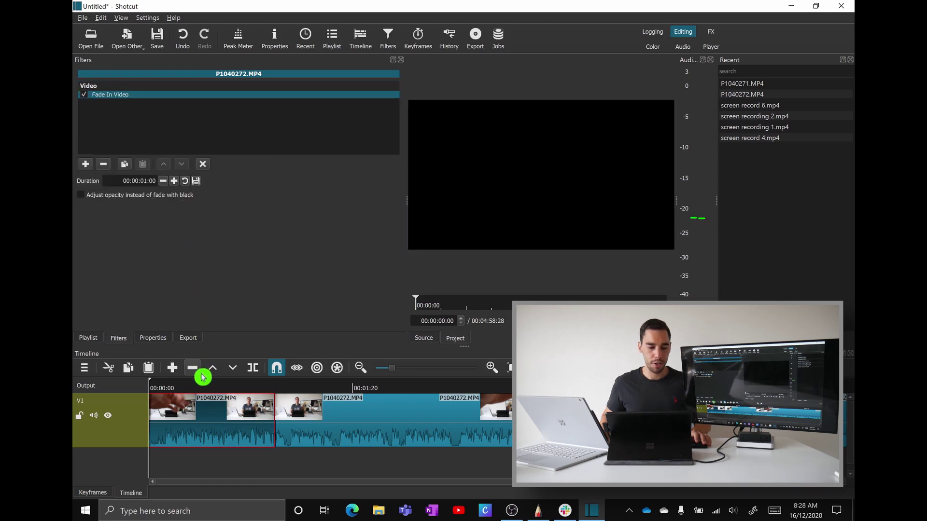
drag(154, 399, 156, 402)
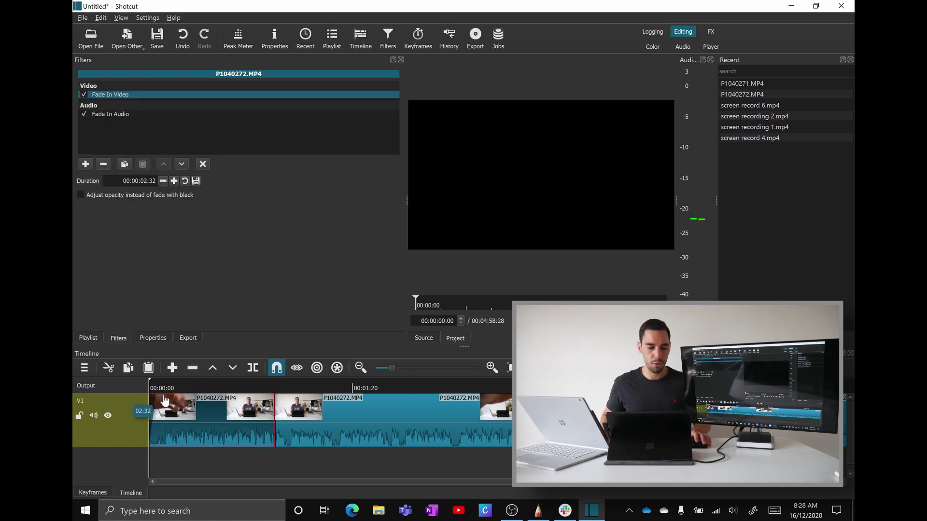
drag(217, 408, 251, 409)
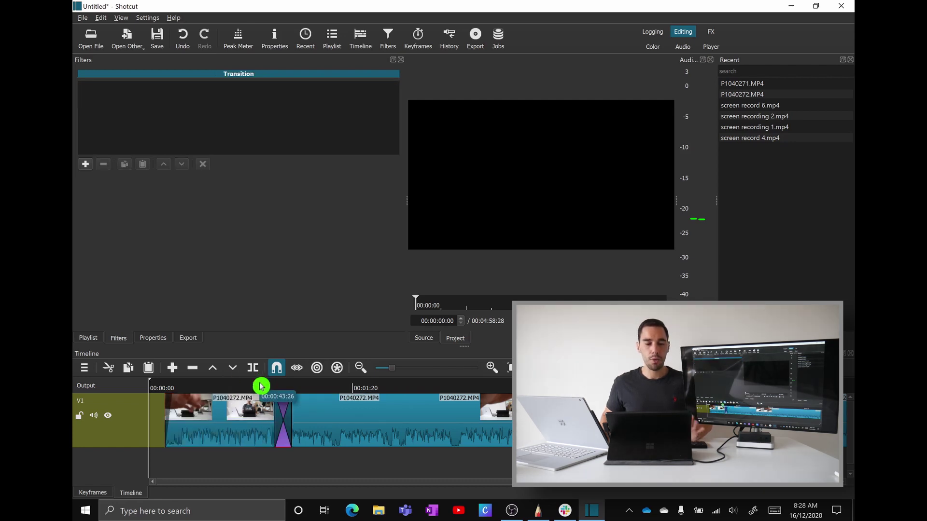
click(283, 31)
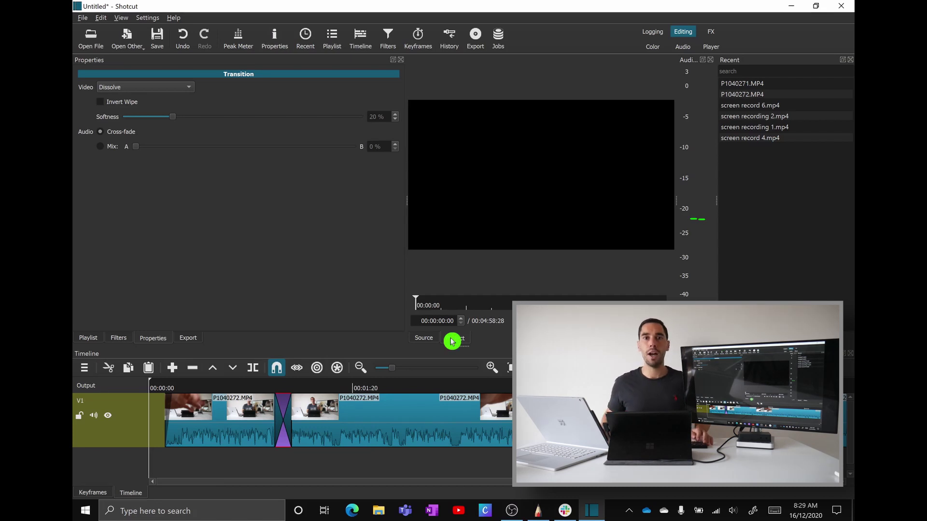
Step: Show the Start menu over Shotcut, scrolled down to the 64Bit Apps tiles with Google Chrome
key(super)
scroll(339, 309, down, 3)
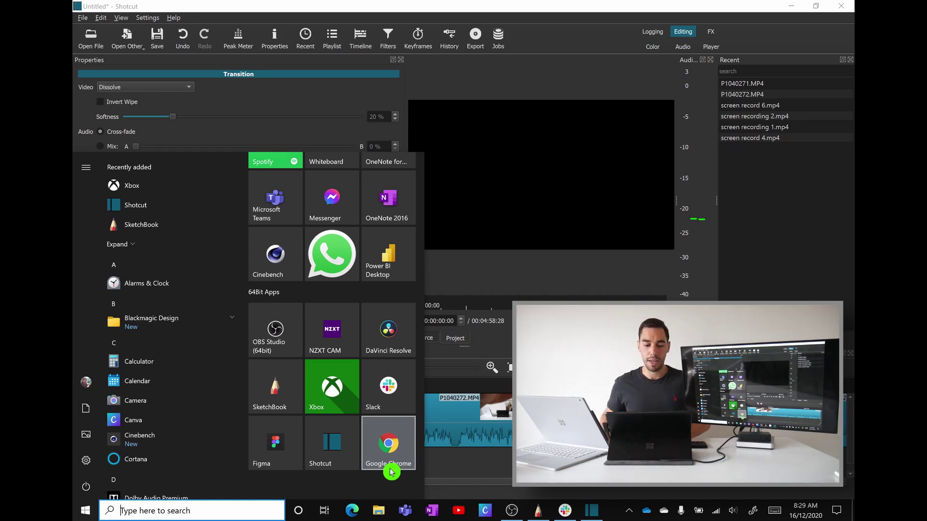
Step: Dismiss the Start menu and scroll Task Manager's Details list to confirm chrome, slack and shotcut run as x64
key(Escape)
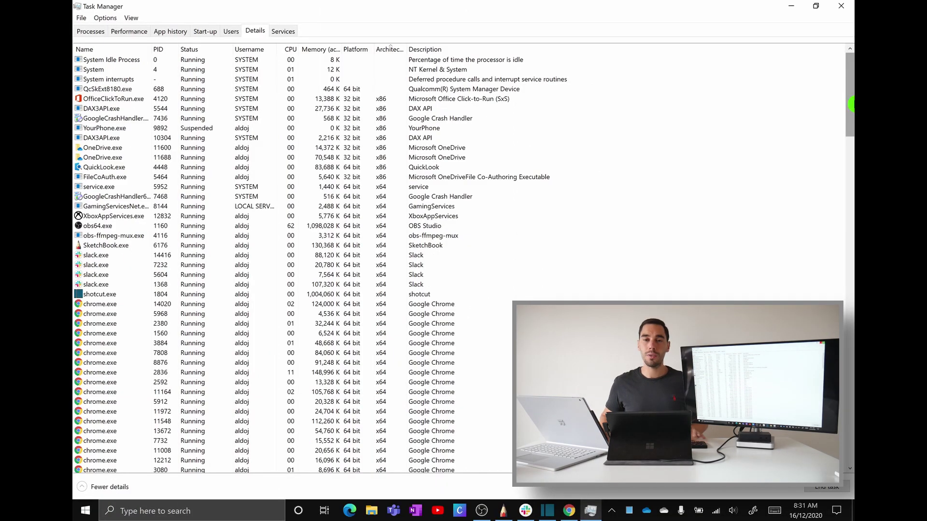
scroll(850, 104, down, 2)
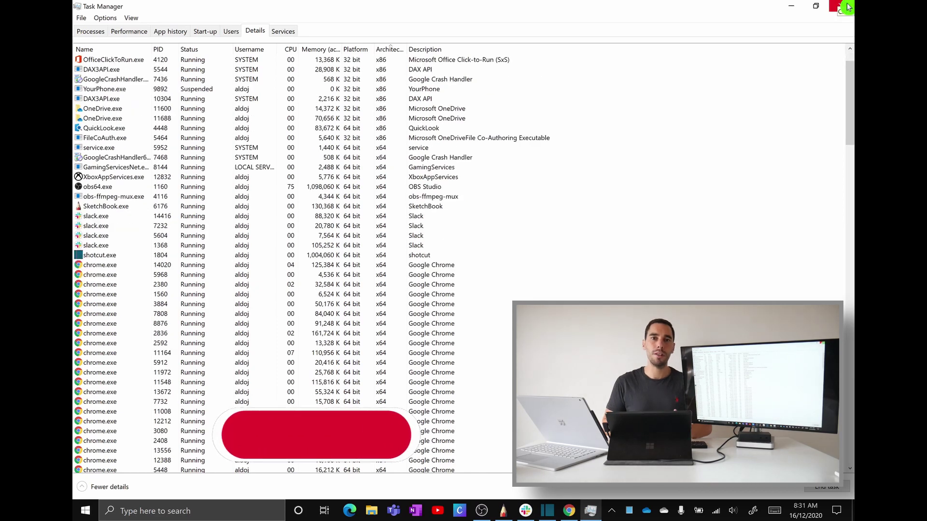